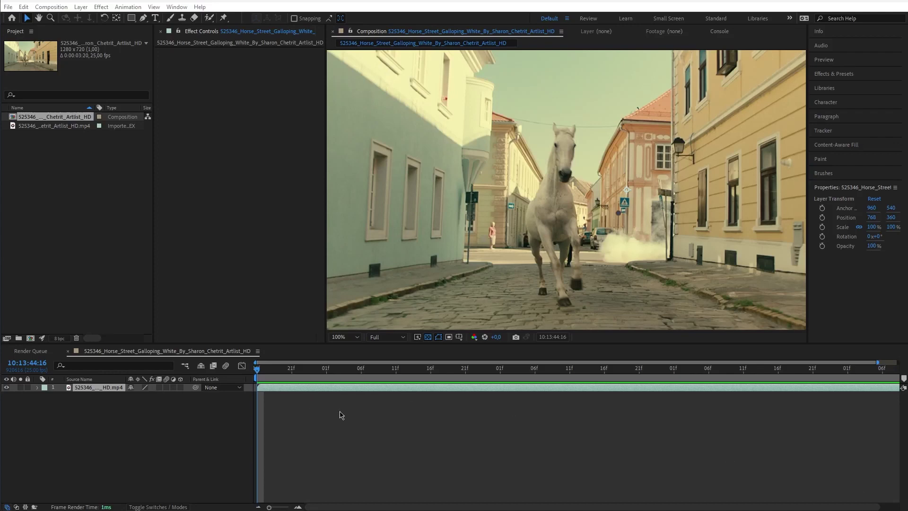
# Step: Add an adjustment layer above the horse footage with Ctrl+Alt+Y and bring up its effects menu
pyautogui.click(153, 416)
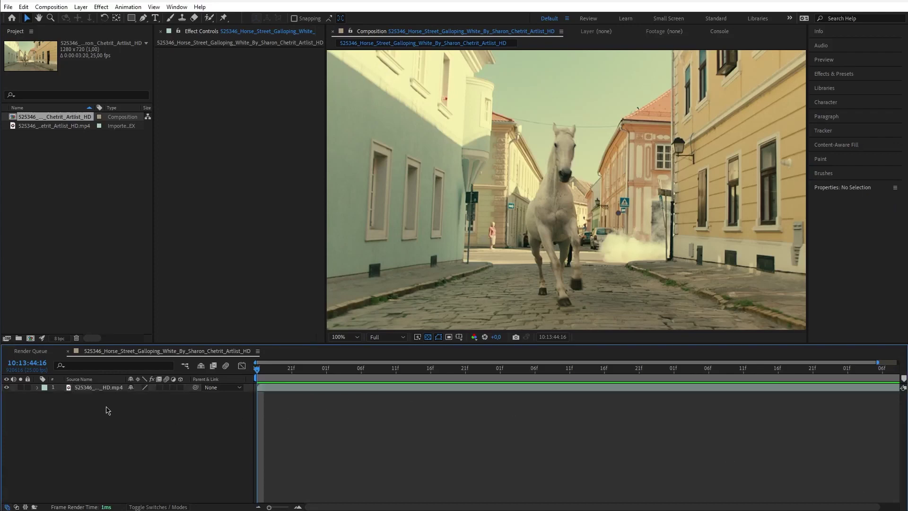
pyautogui.click(105, 387)
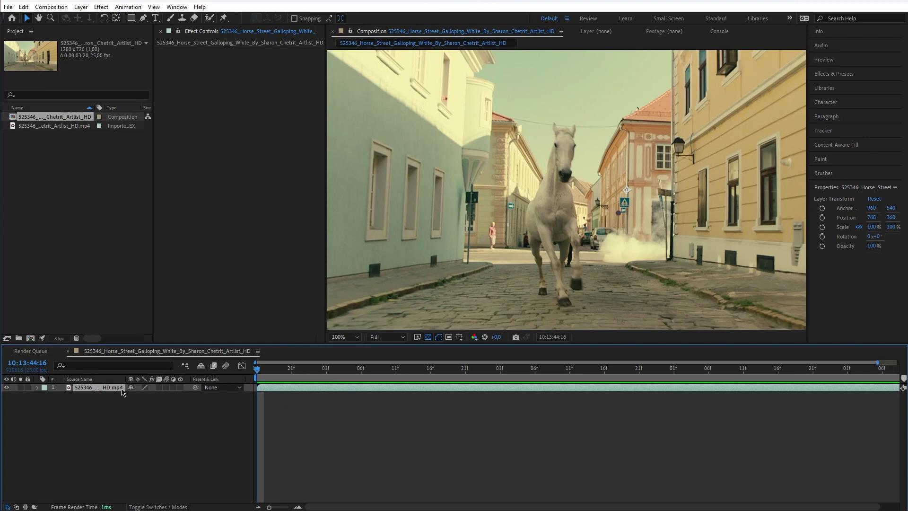
pyautogui.hotkey('ctrl', 'alt', 'y')
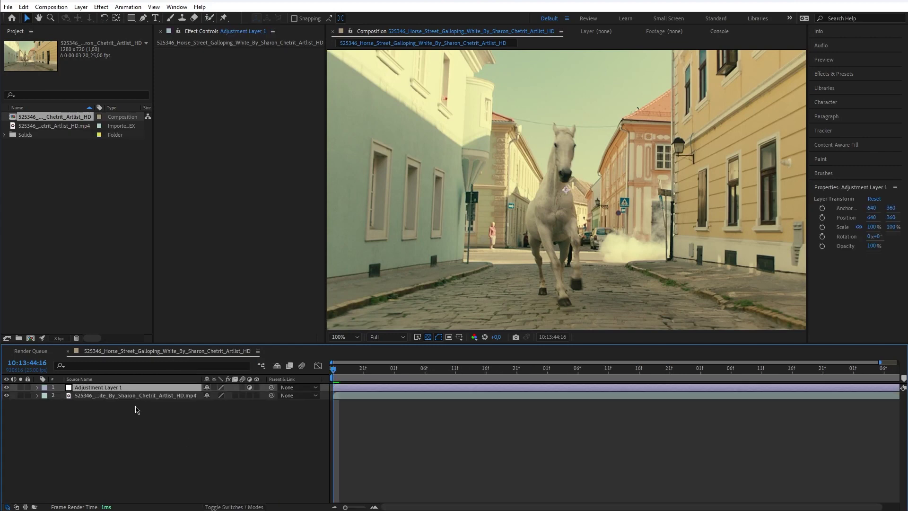
pyautogui.click(139, 395)
pyautogui.click(122, 389)
pyautogui.rightClick(224, 182)
# Step: Apply Diffusae to the adjustment layer and check its Model dropdown without changing it
pyautogui.click(386, 268)
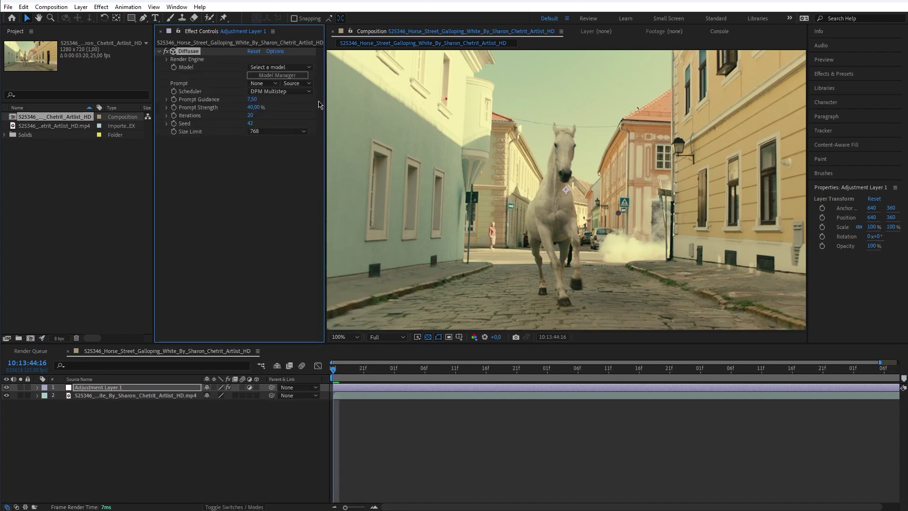
pyautogui.click(256, 68)
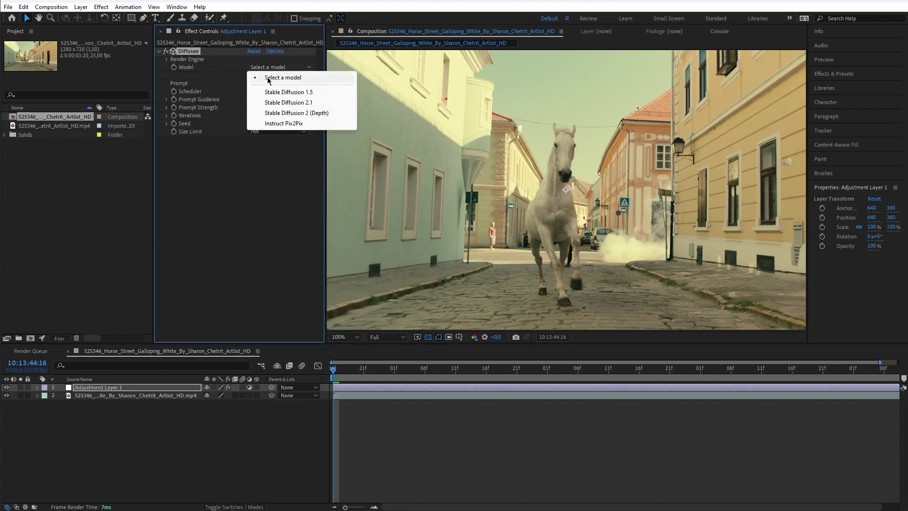
pyautogui.click(272, 162)
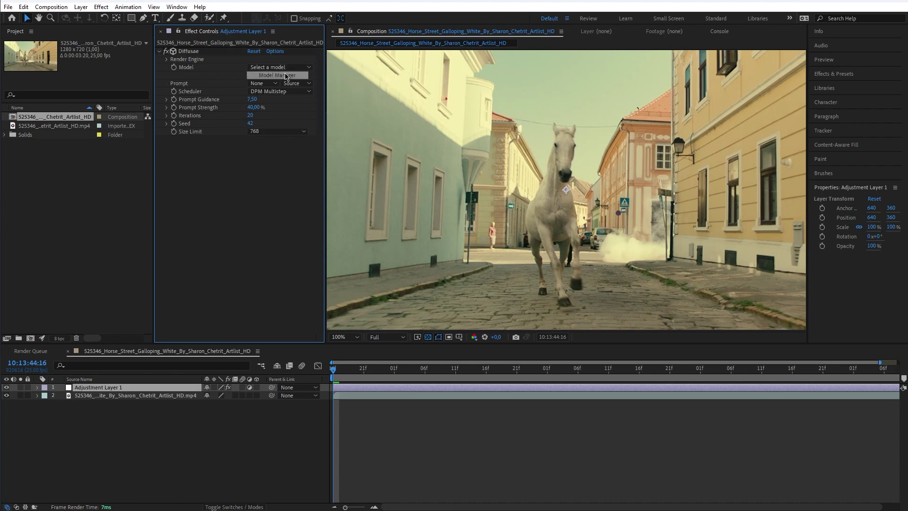
pyautogui.click(275, 76)
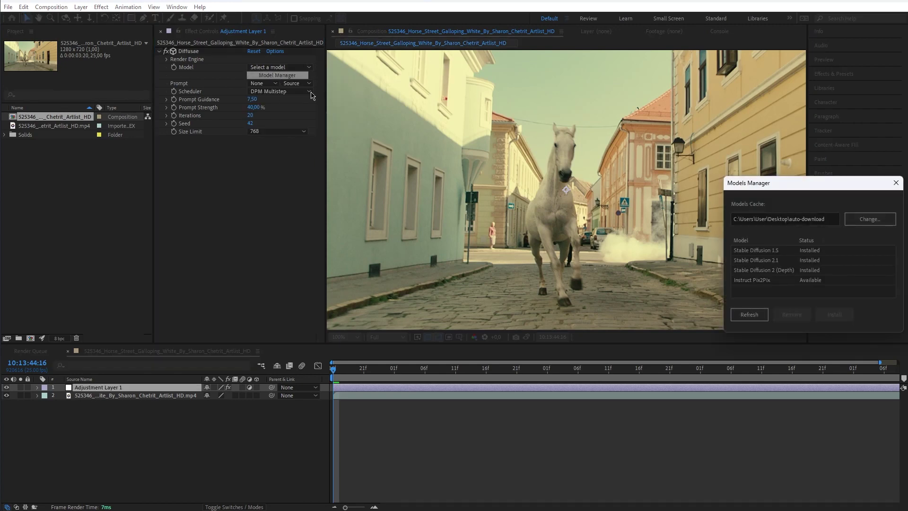
pyautogui.moveTo(785, 194); pyautogui.dragTo(528, 146)
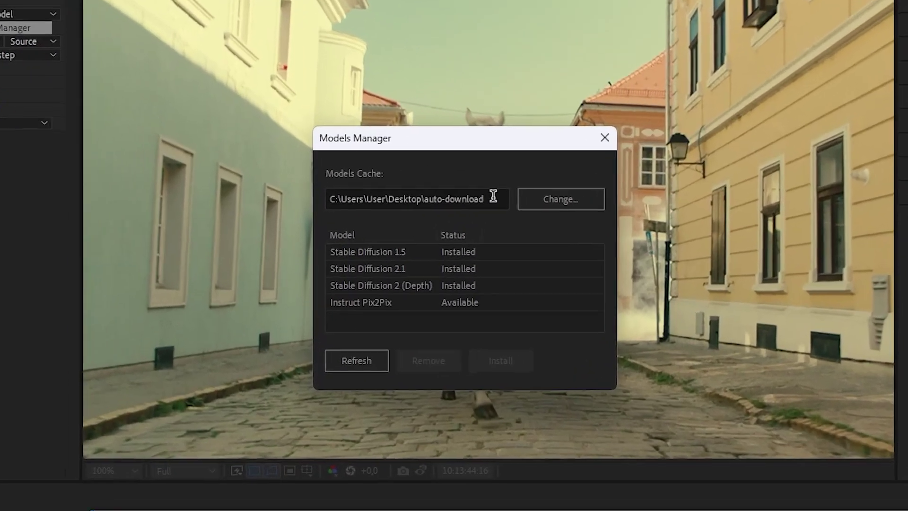
pyautogui.moveTo(514, 190); pyautogui.dragTo(383, 191)
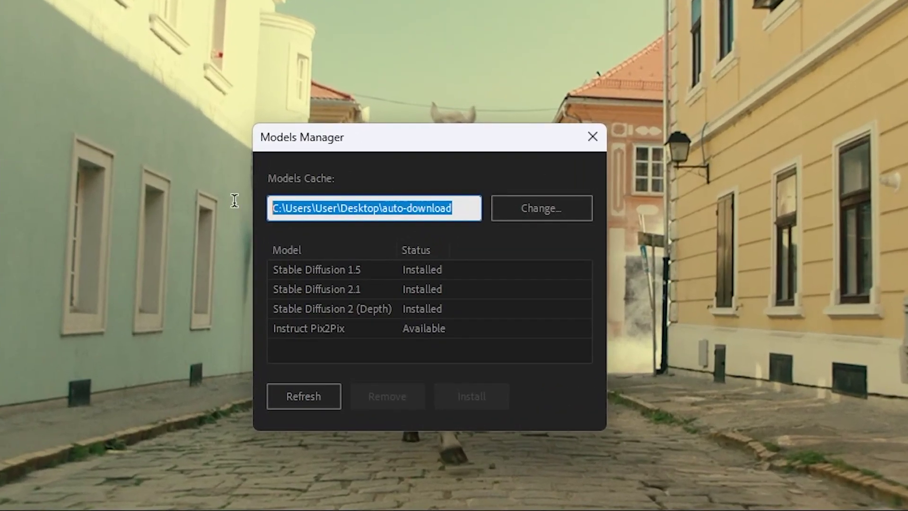
pyautogui.click(456, 208)
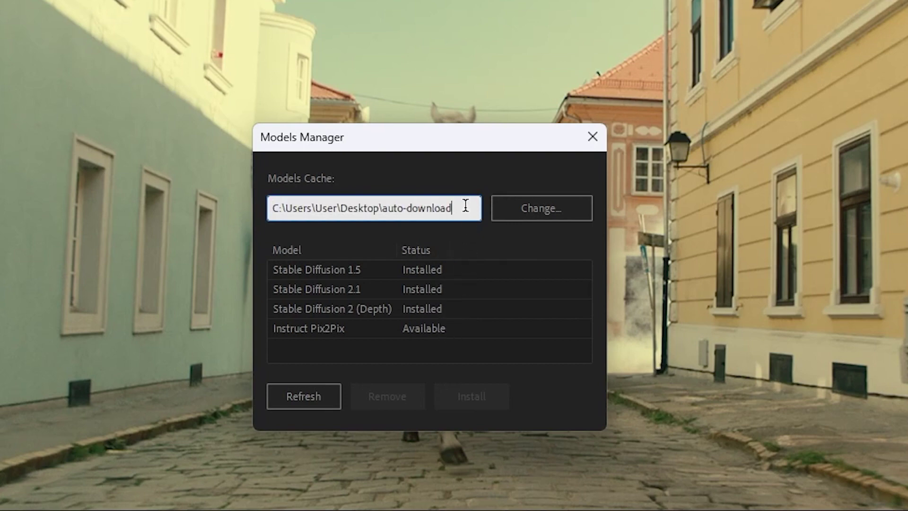
pyautogui.moveTo(465, 208); pyautogui.dragTo(266, 208)
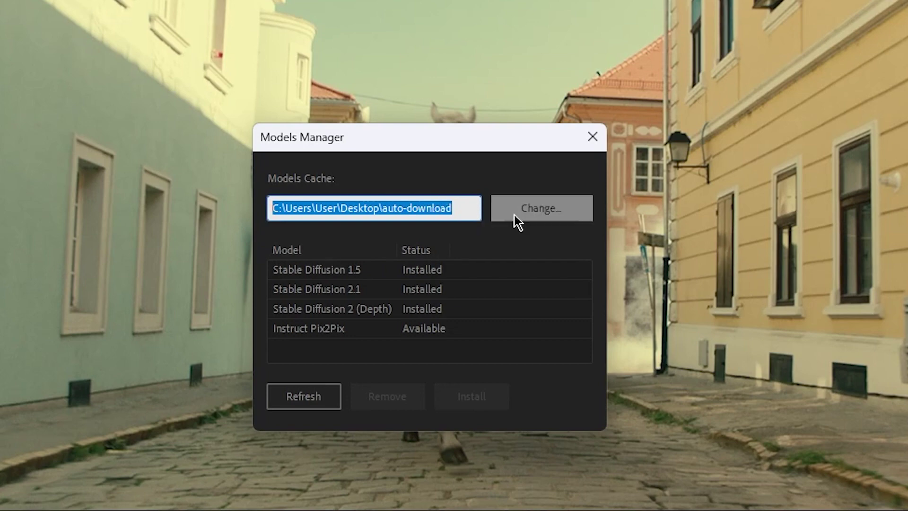
pyautogui.click(444, 271)
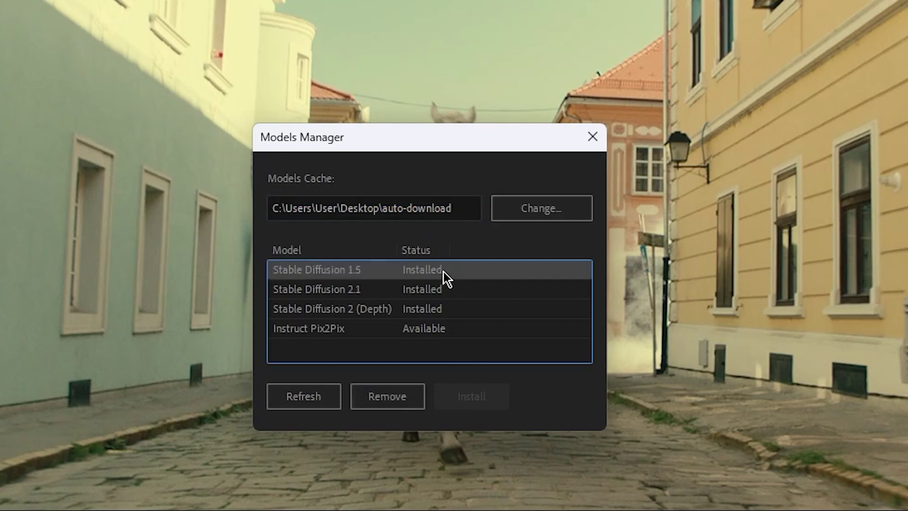
pyautogui.click(430, 289)
pyautogui.click(433, 309)
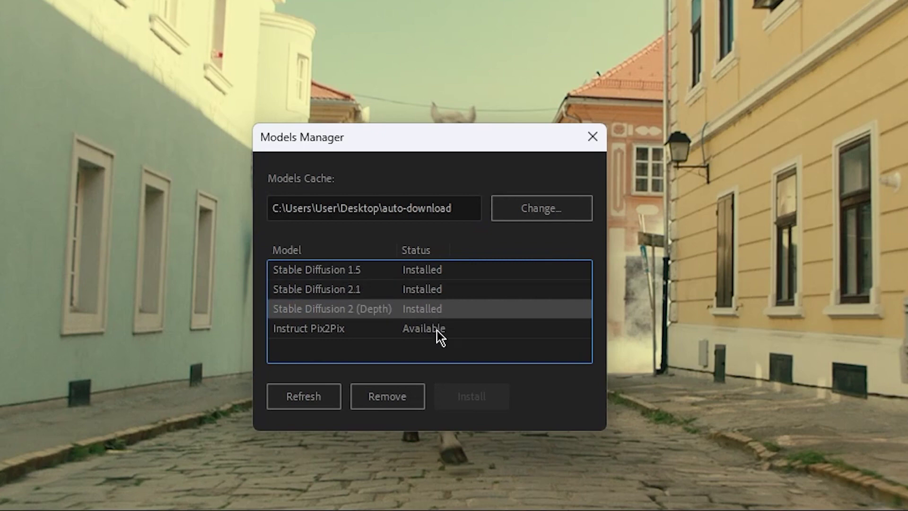
# Step: Install Instruct Pix2Pix from the Models Manager and accept the long-download alert
pyautogui.click(353, 334)
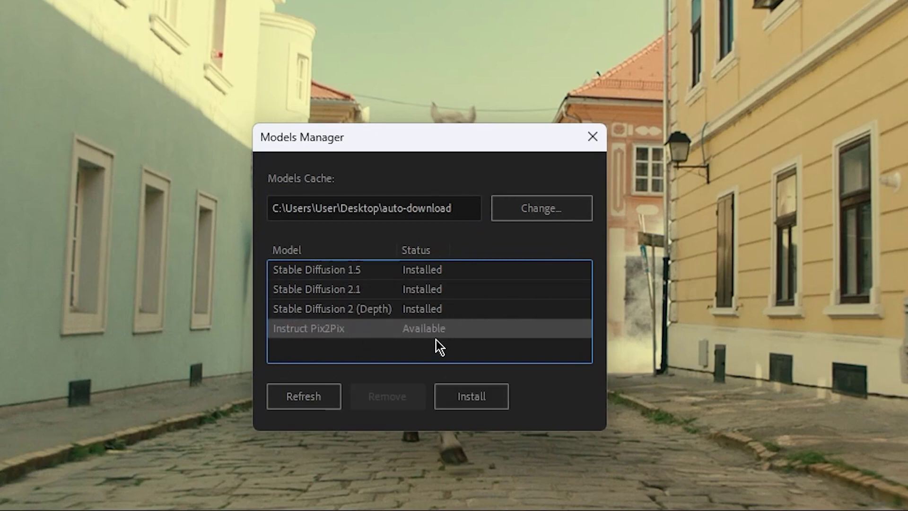
pyautogui.click(477, 396)
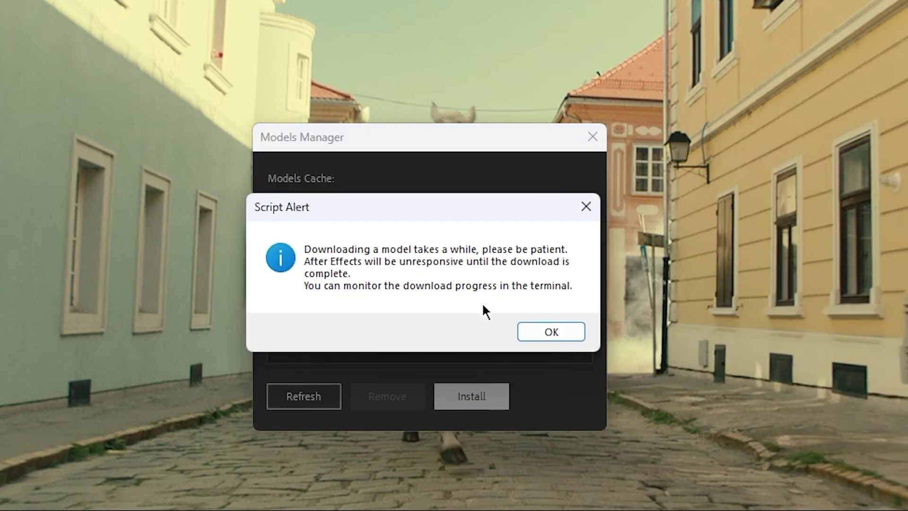
pyautogui.click(543, 331)
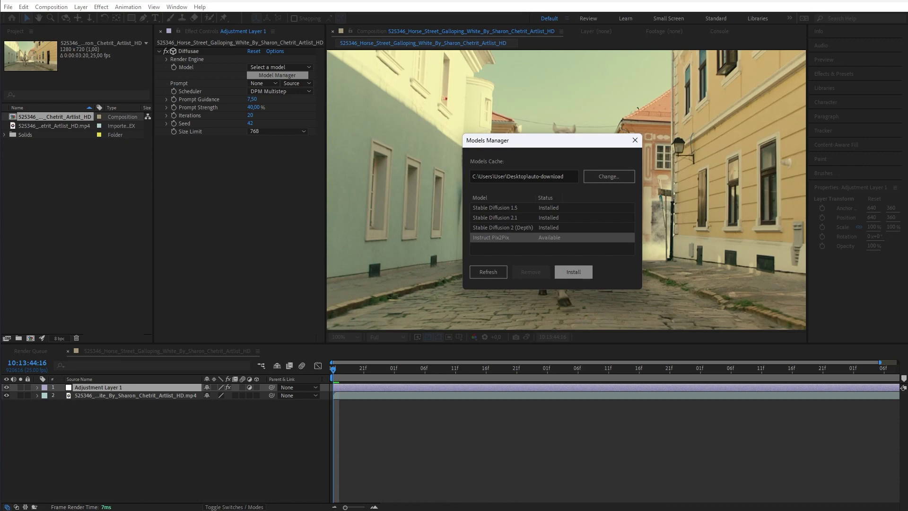
# Step: After Instruct Pix2Pix finishes downloading, close the Models Manager and choose it as Diffusae's model
pyautogui.click(573, 271)
pyautogui.moveTo(326, 71); pyautogui.dragTo(470, 117)
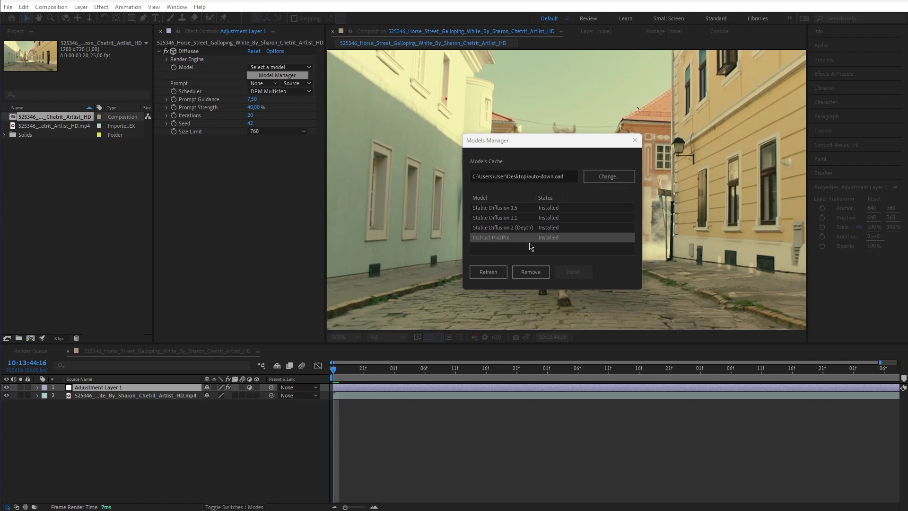
pyautogui.click(508, 245)
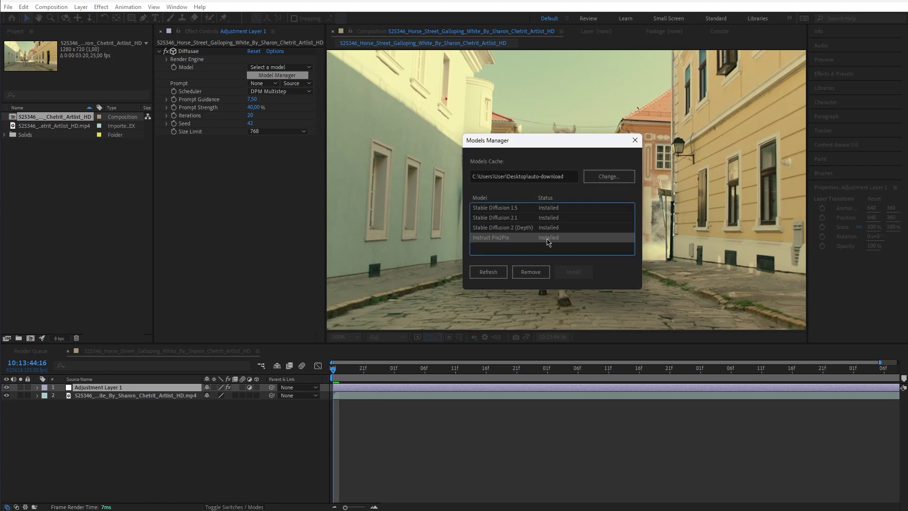
pyautogui.click(635, 140)
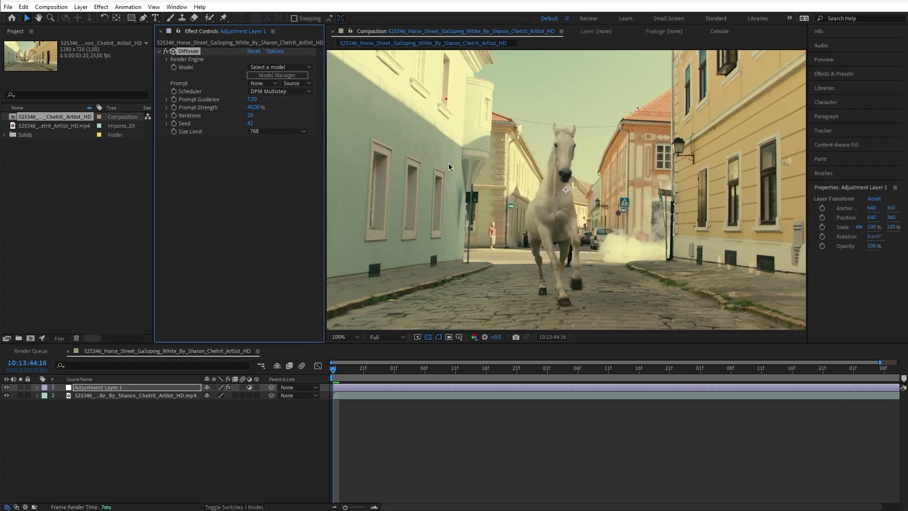
pyautogui.click(278, 67)
pyautogui.click(273, 123)
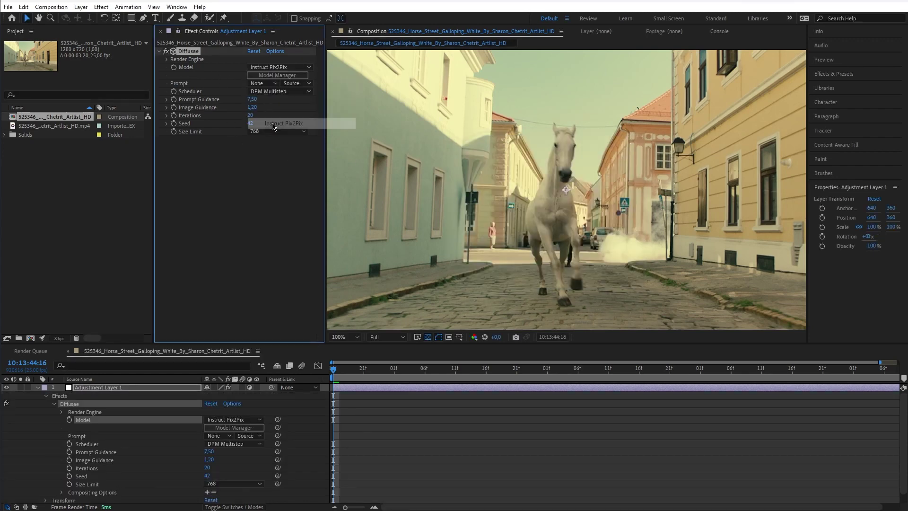